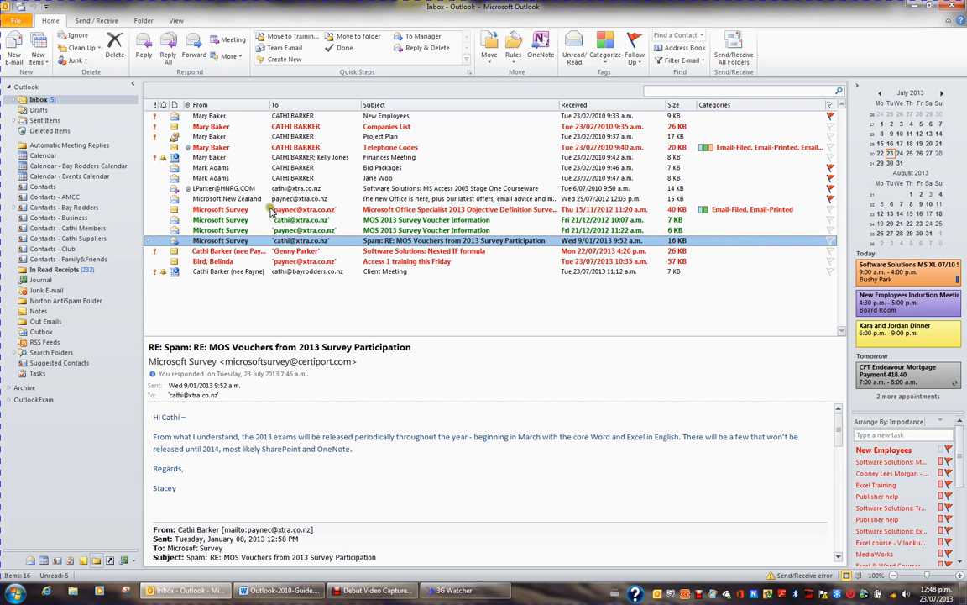
Set the default AutoArchive settings to move old items to the existing archive.pst file in the Outlook Files folder.
click(24, 23)
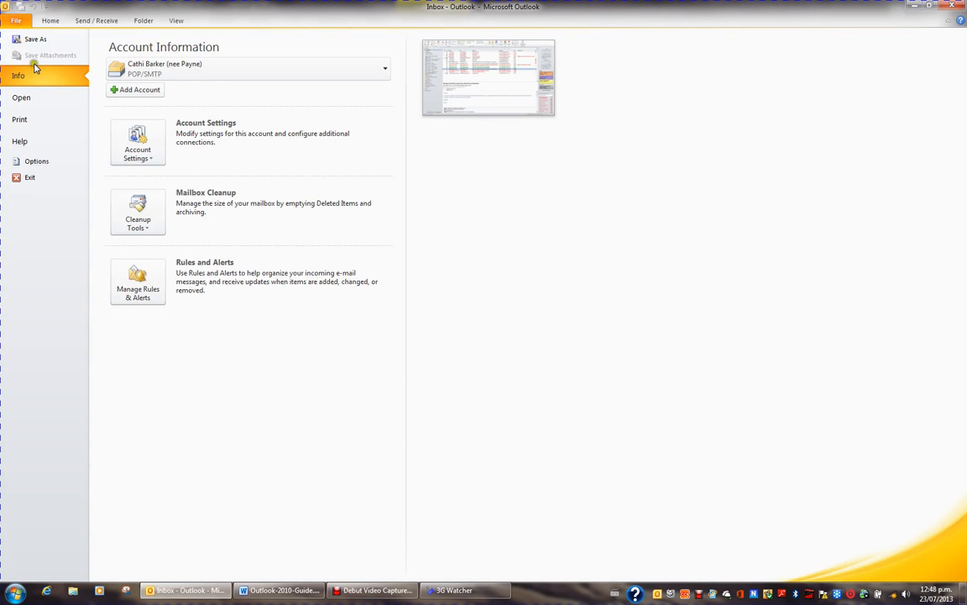
click(37, 162)
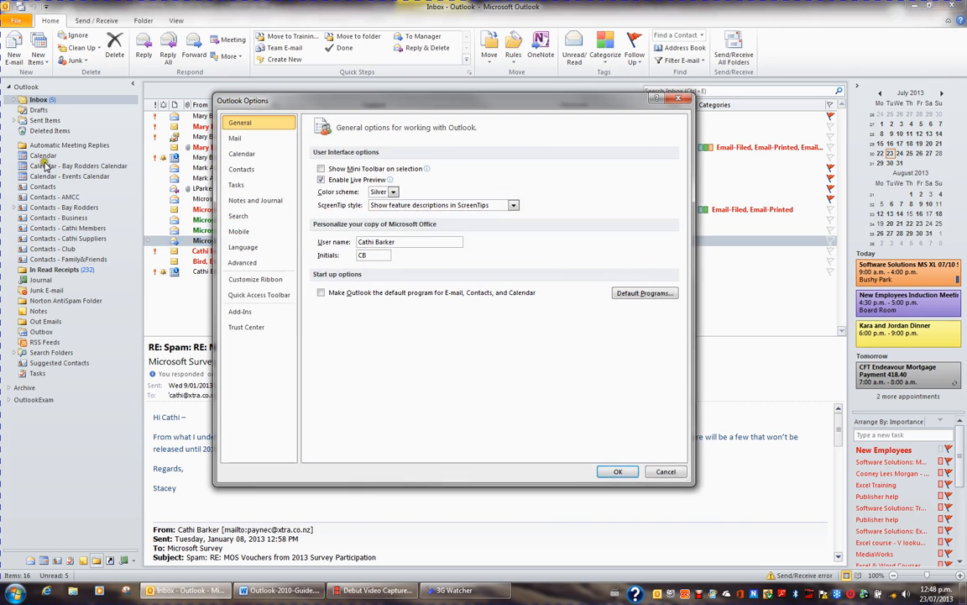
click(238, 262)
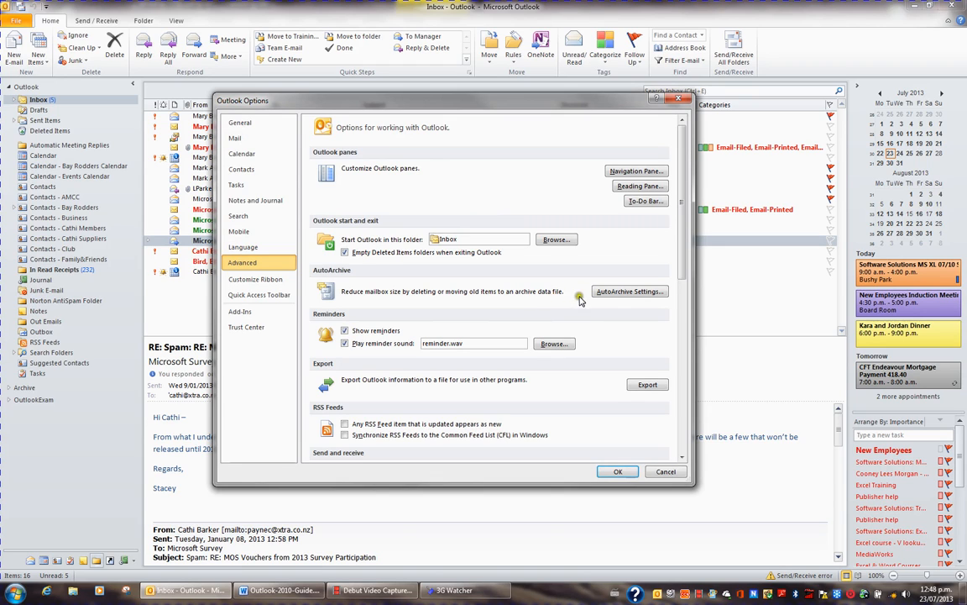
click(615, 292)
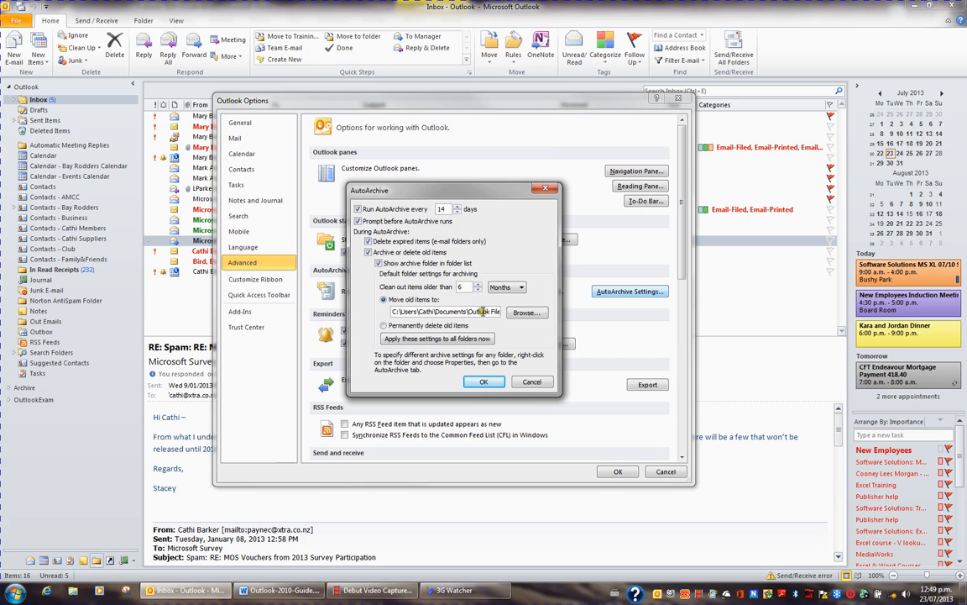
click(538, 313)
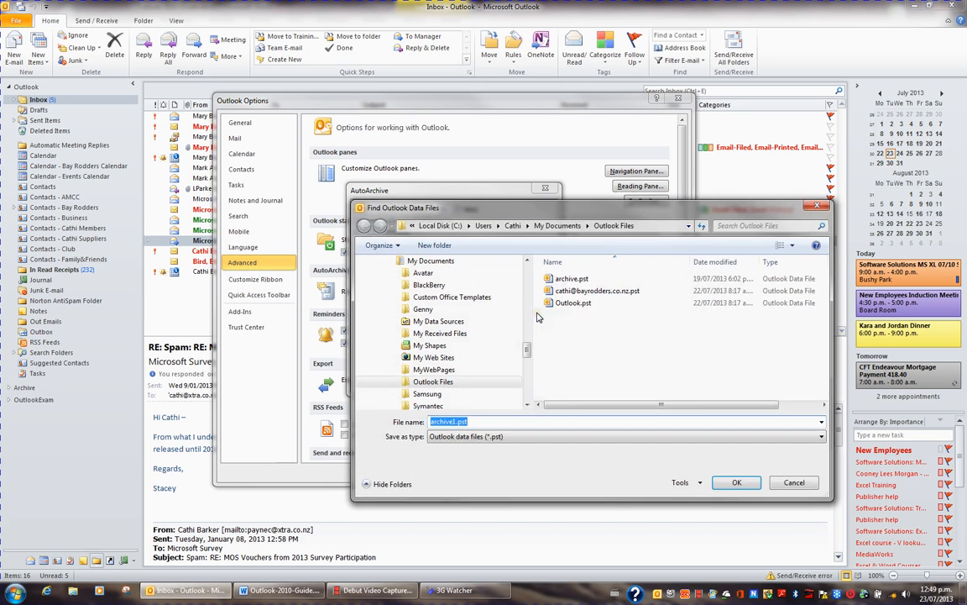
click(571, 279)
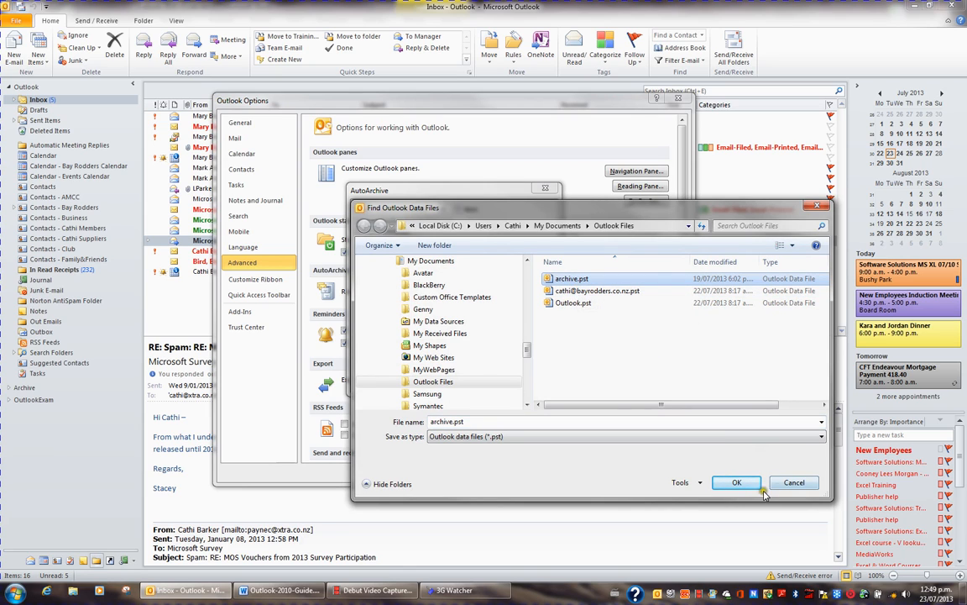
click(730, 483)
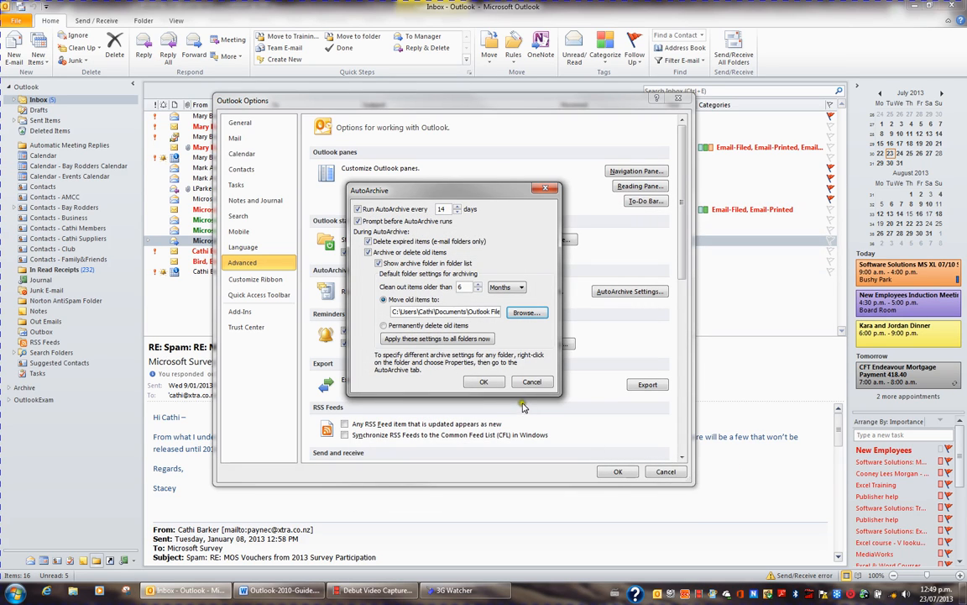
click(486, 382)
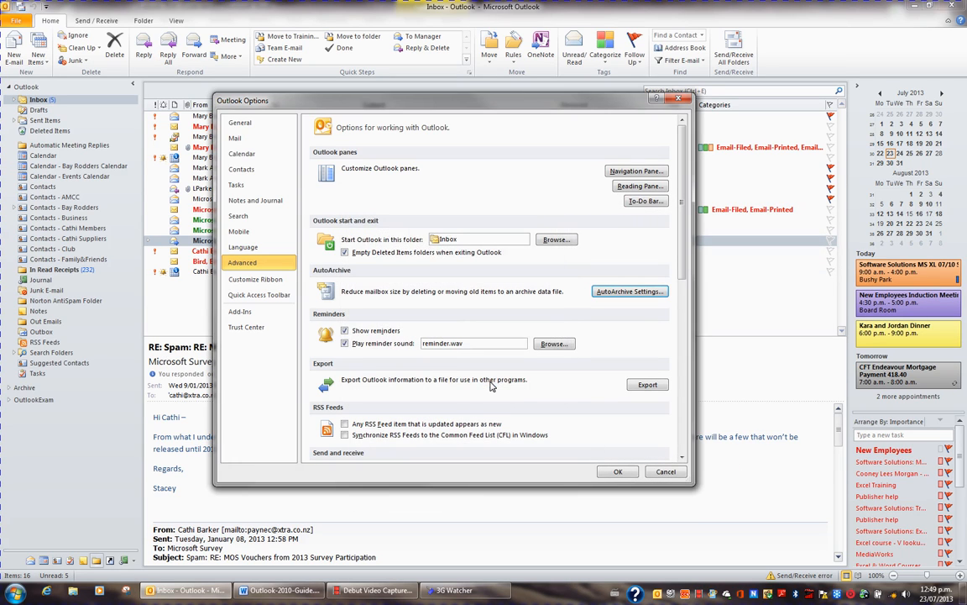
Review the default AutoArchive settings again, then accept them and close the program options.
click(605, 293)
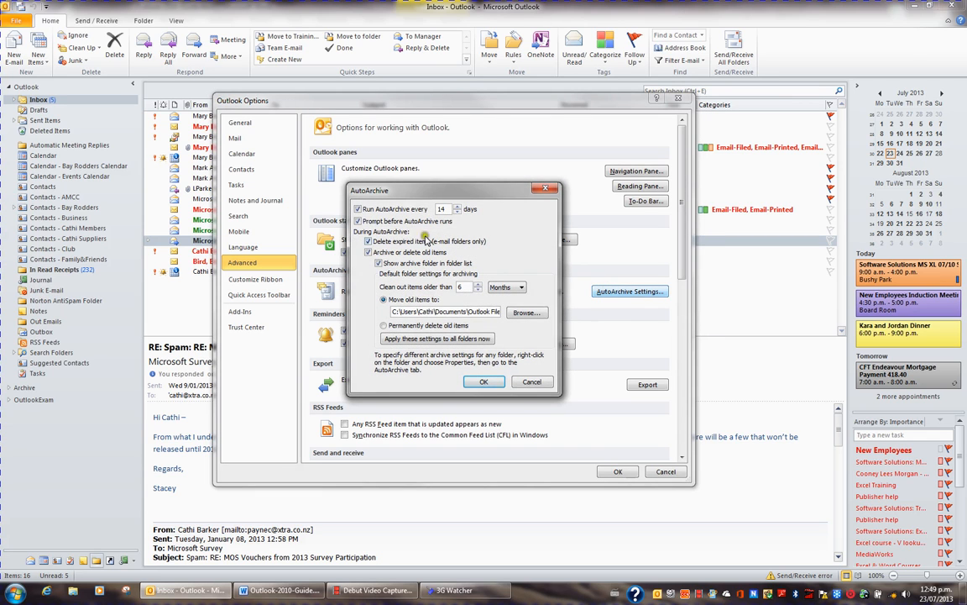
click(495, 383)
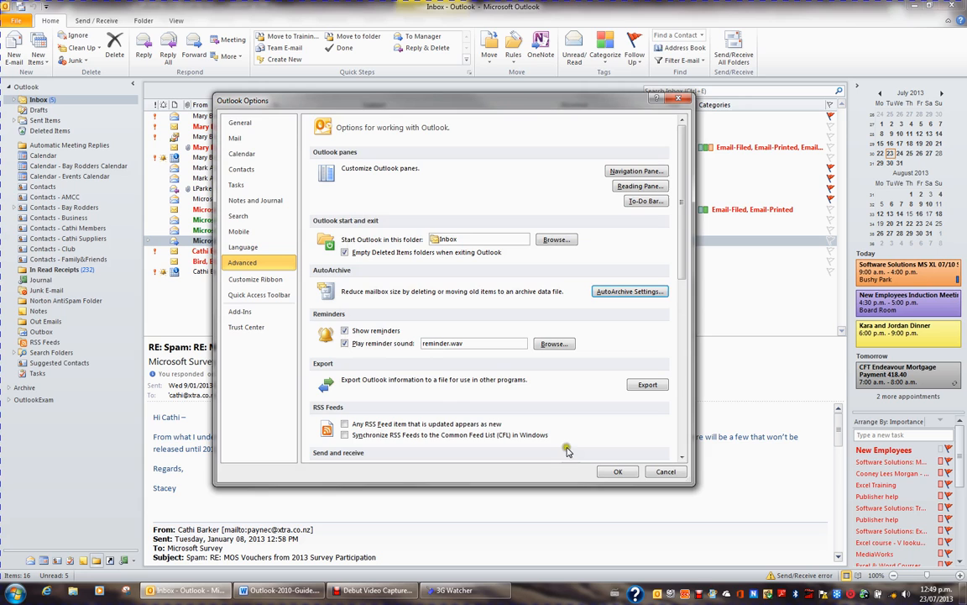
click(603, 474)
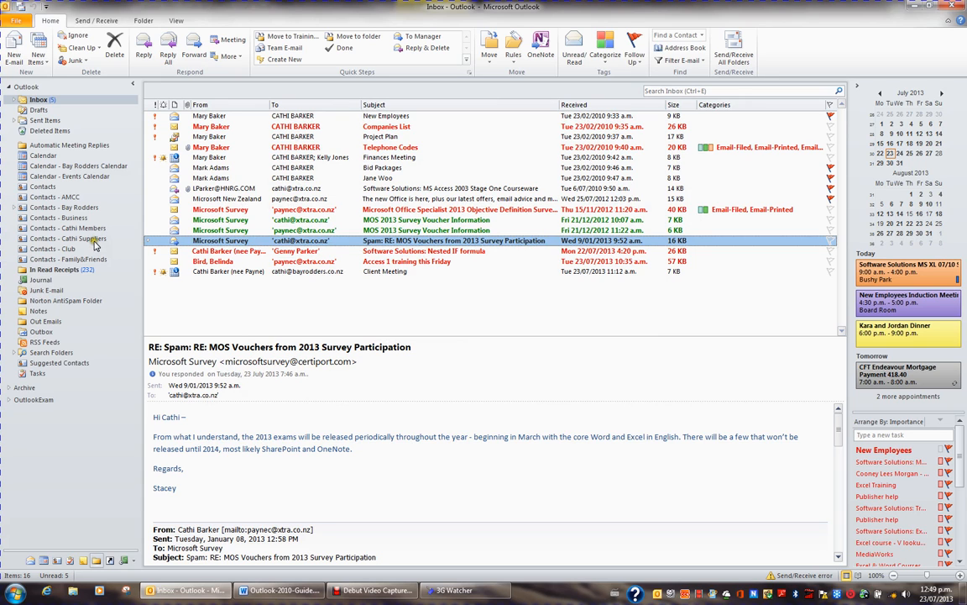
Check the AutoArchive settings in the Notes folder's properties and close them.
click(39, 311)
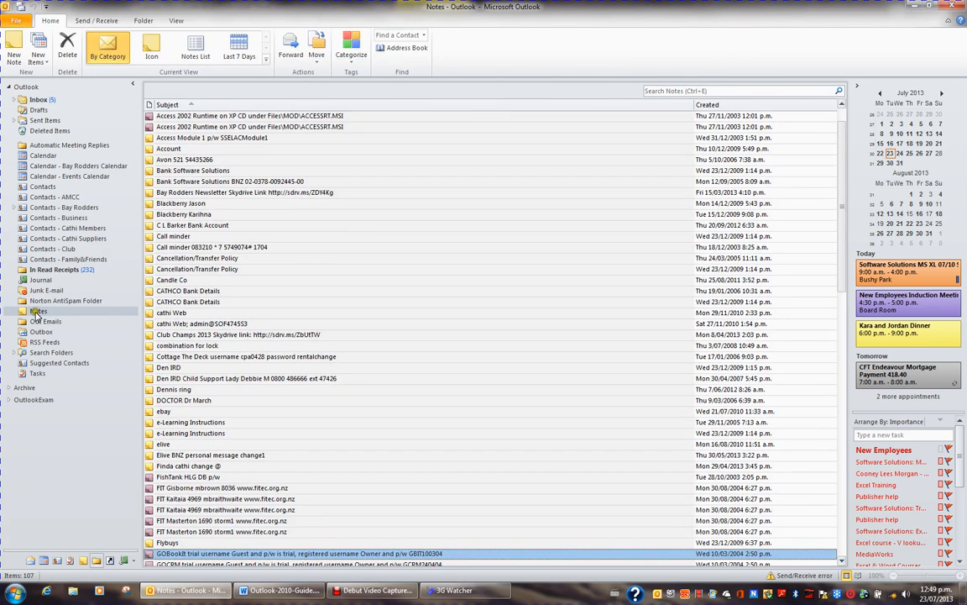
right_click(80, 313)
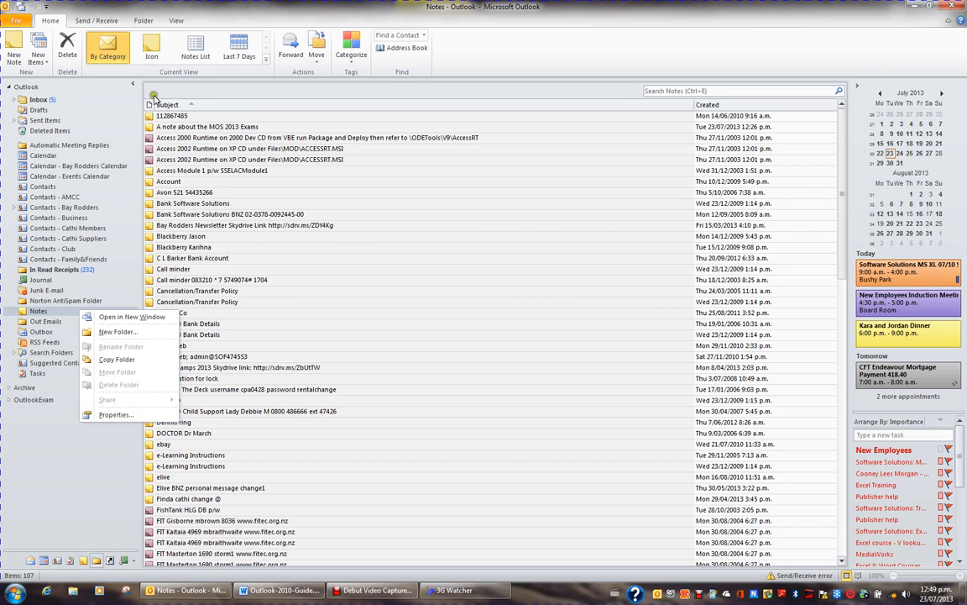
click(145, 20)
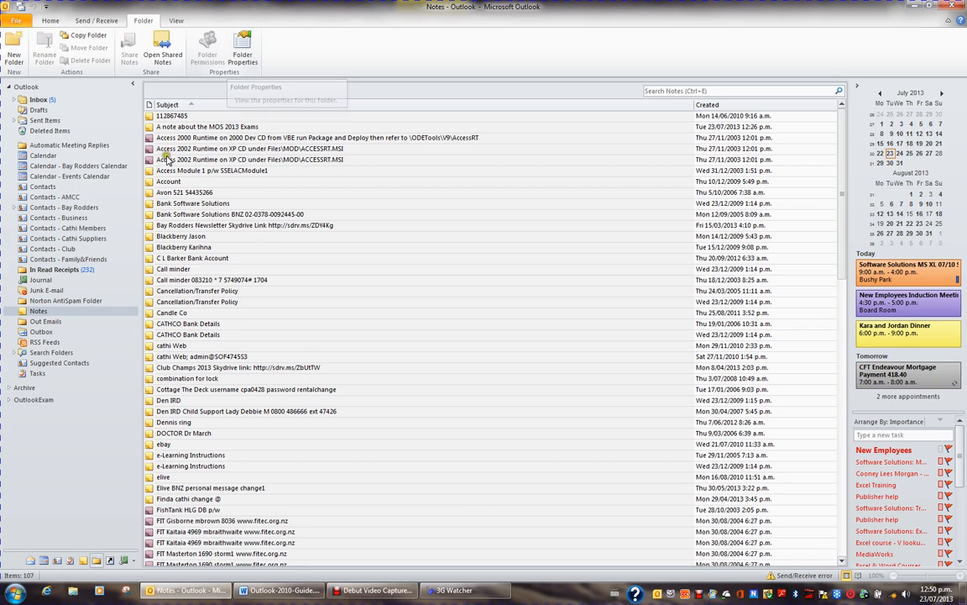
right_click(53, 312)
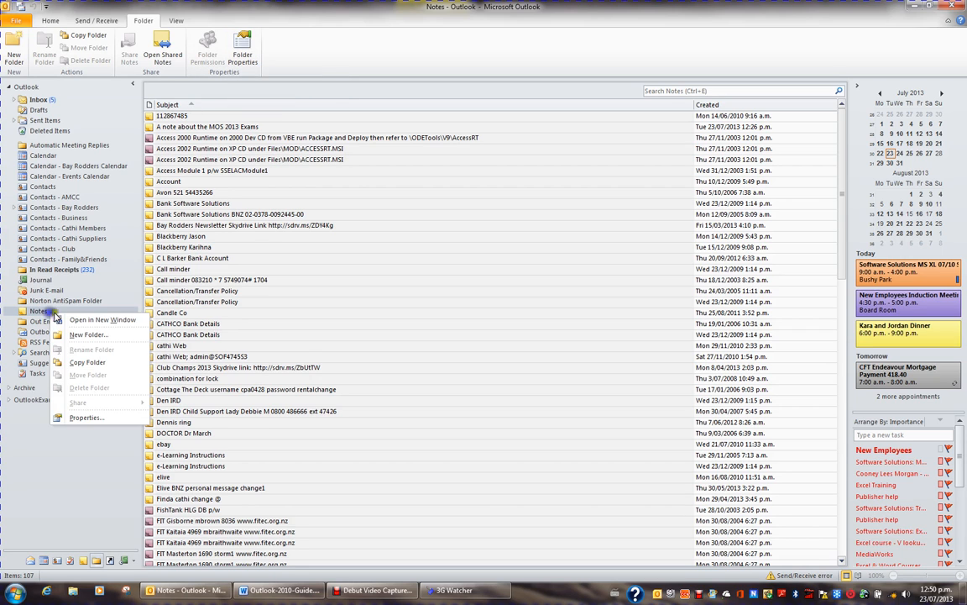
click(86, 417)
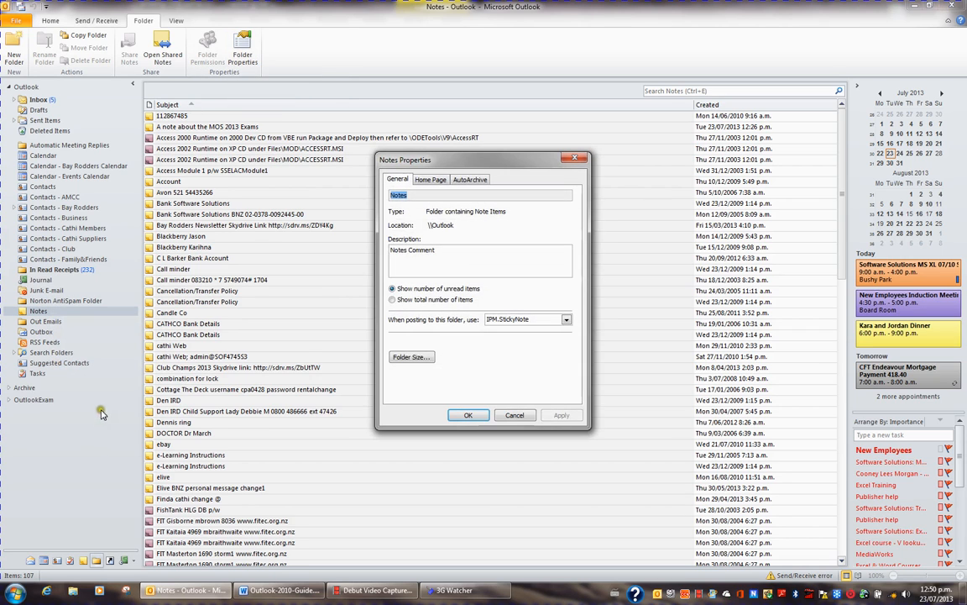
click(460, 179)
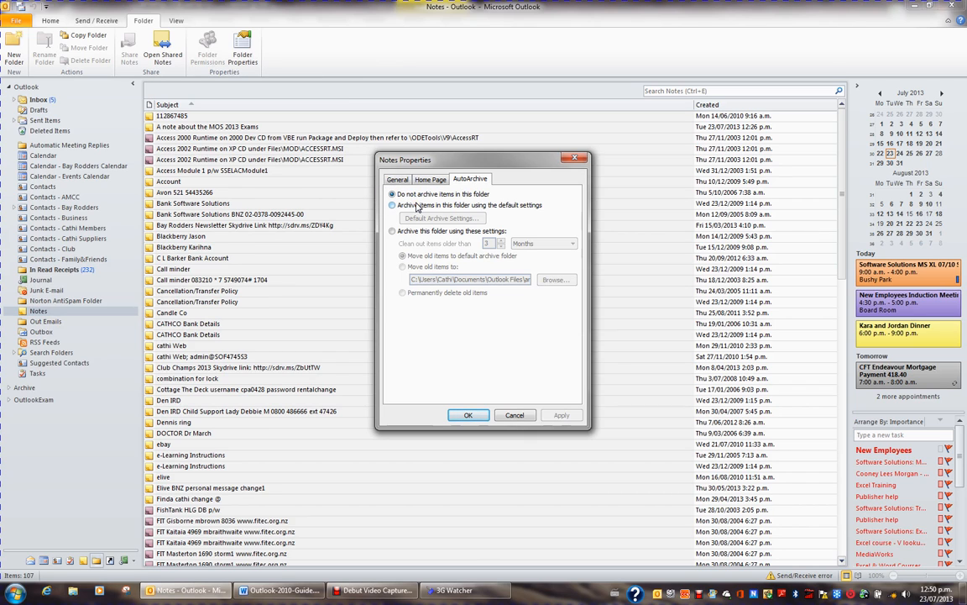
click(472, 415)
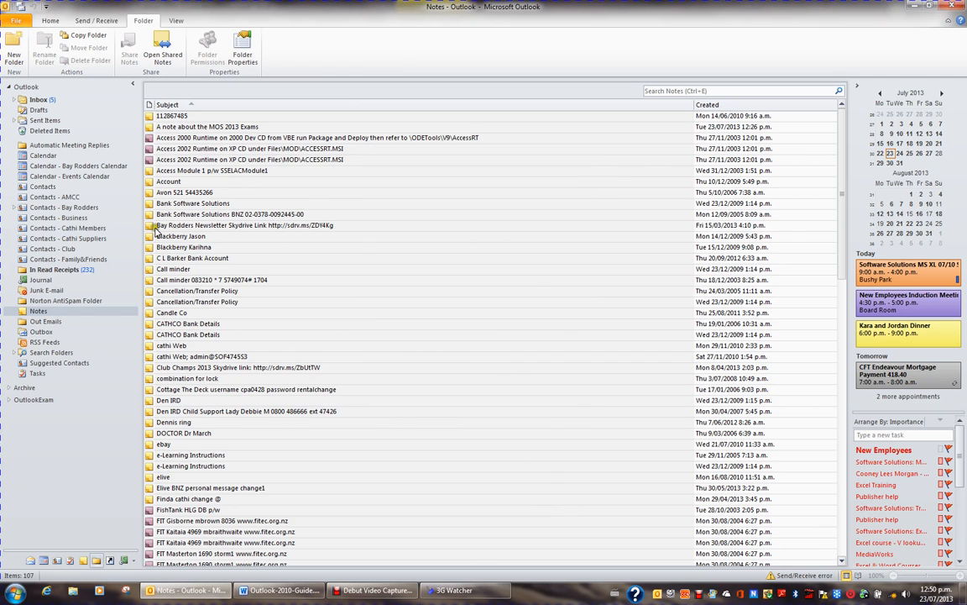
Set the Sent Items folder to archive with its own settings and increase the age in months for cleaning out items.
right_click(51, 121)
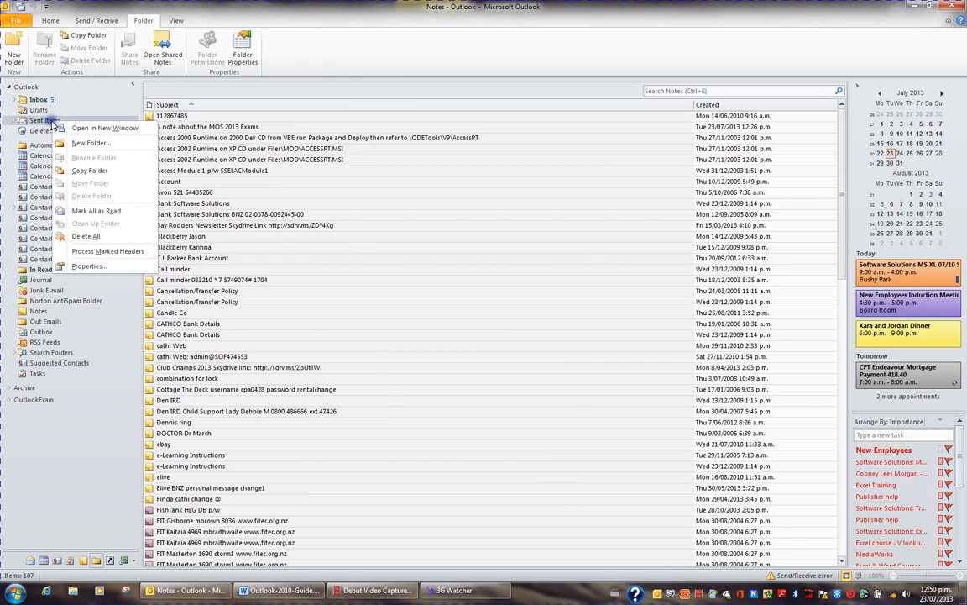
click(89, 265)
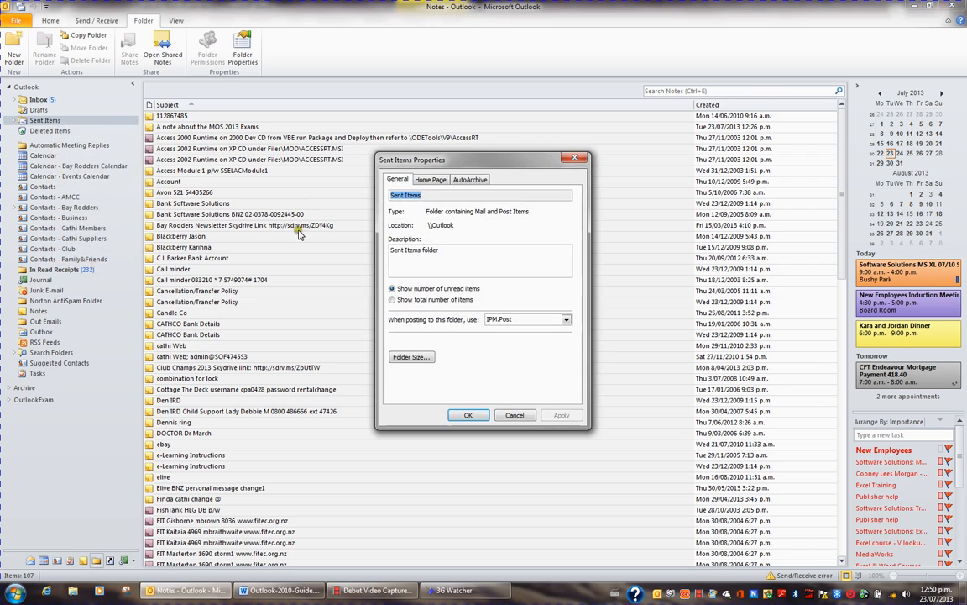
click(471, 180)
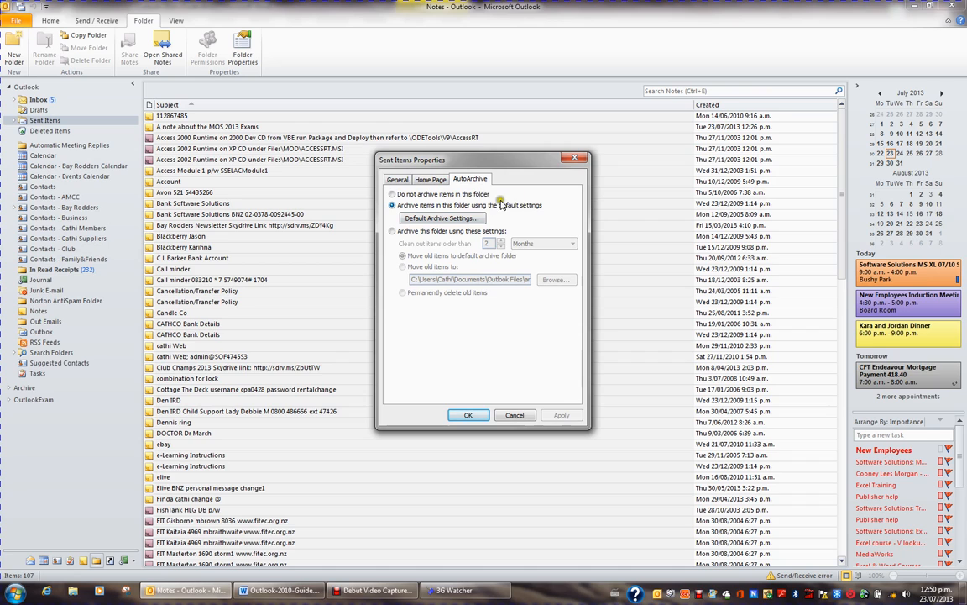
click(425, 232)
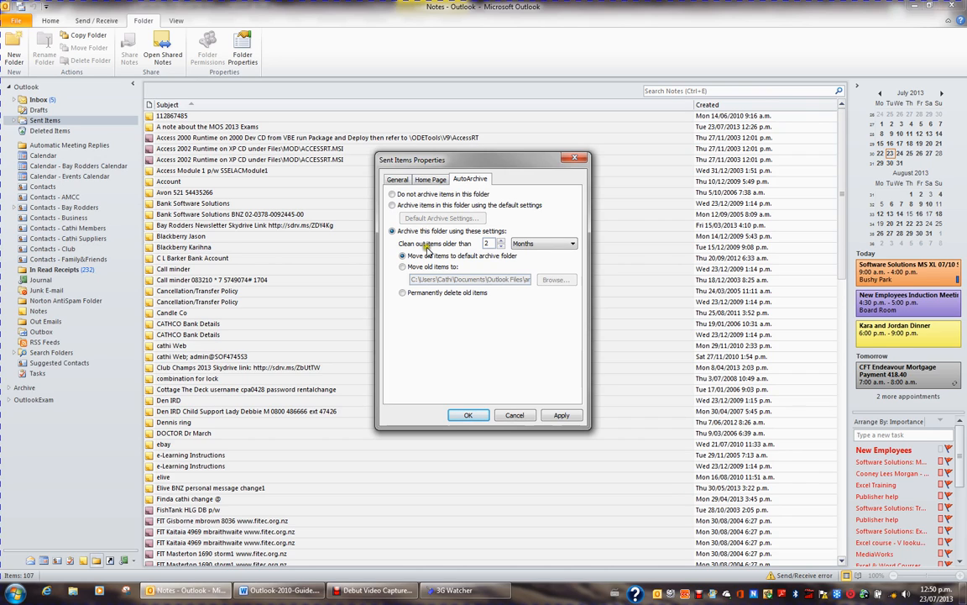
click(501, 241)
click(472, 415)
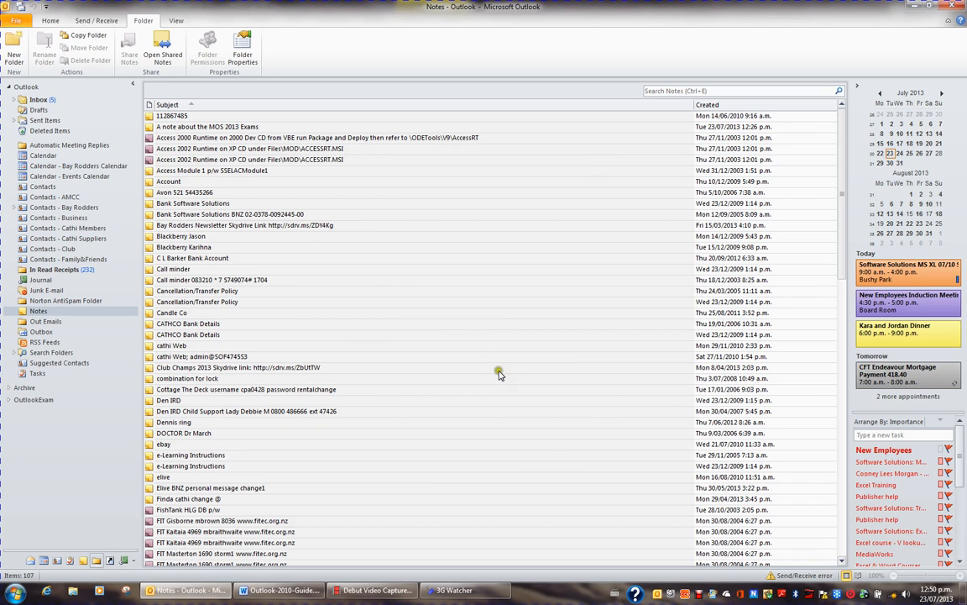
Look up the Archive data file in the account settings and open its file location.
click(17, 22)
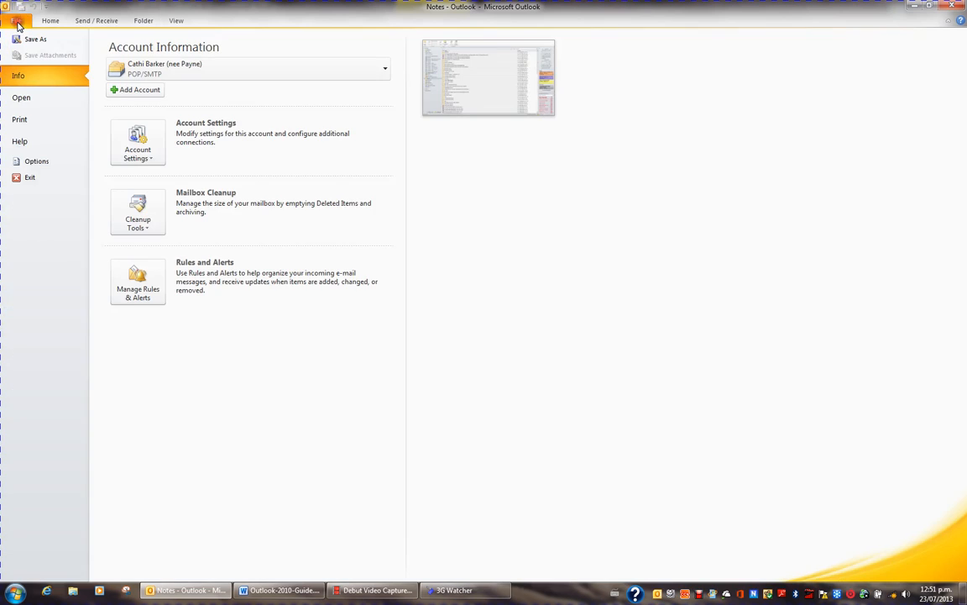
click(138, 145)
click(172, 181)
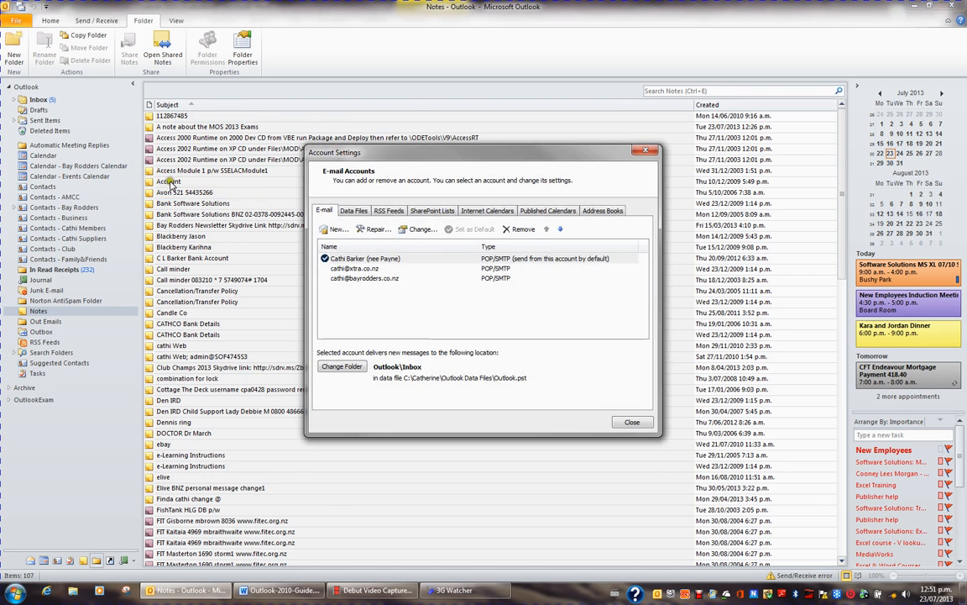
click(352, 210)
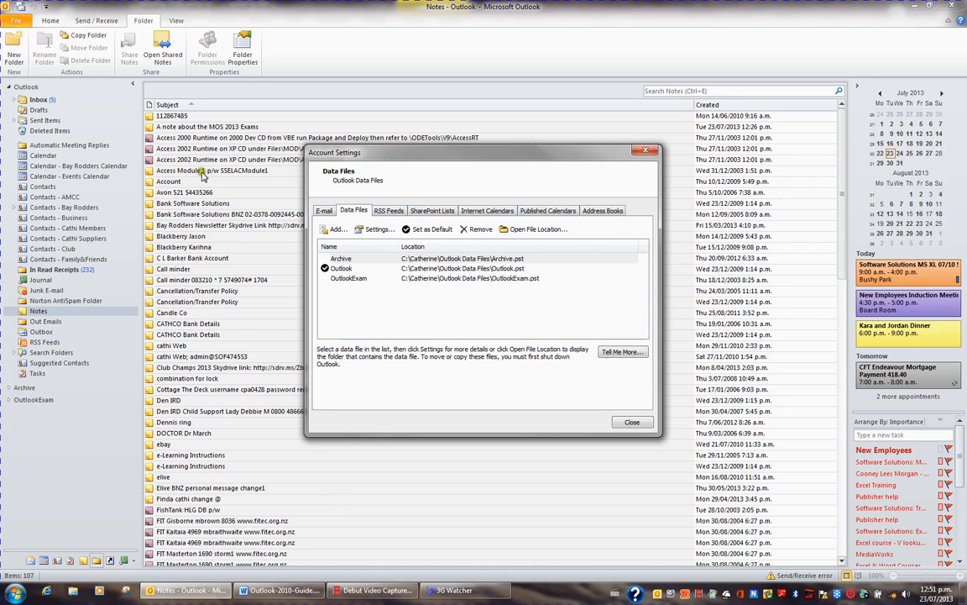
click(509, 260)
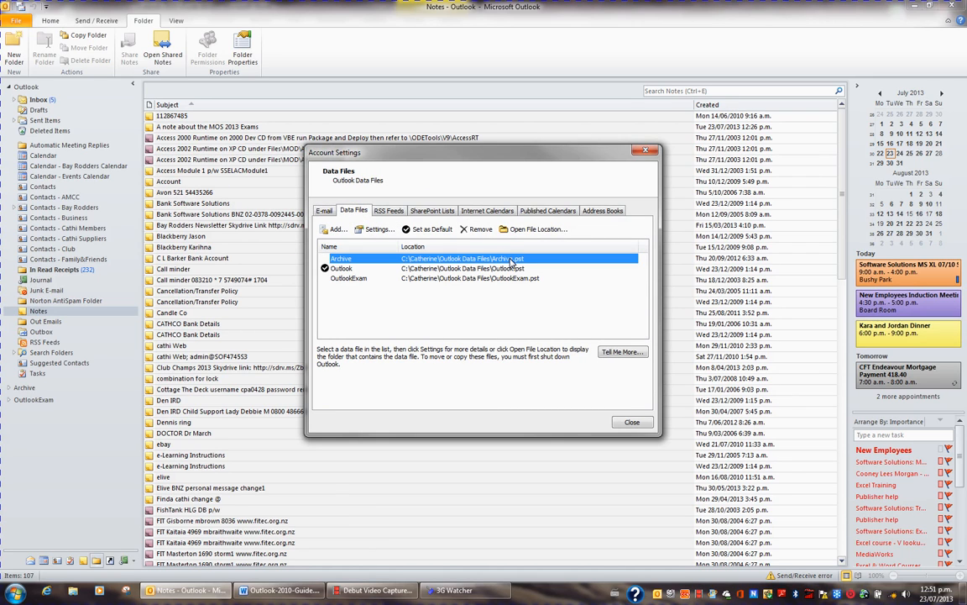
click(497, 269)
click(501, 258)
click(500, 268)
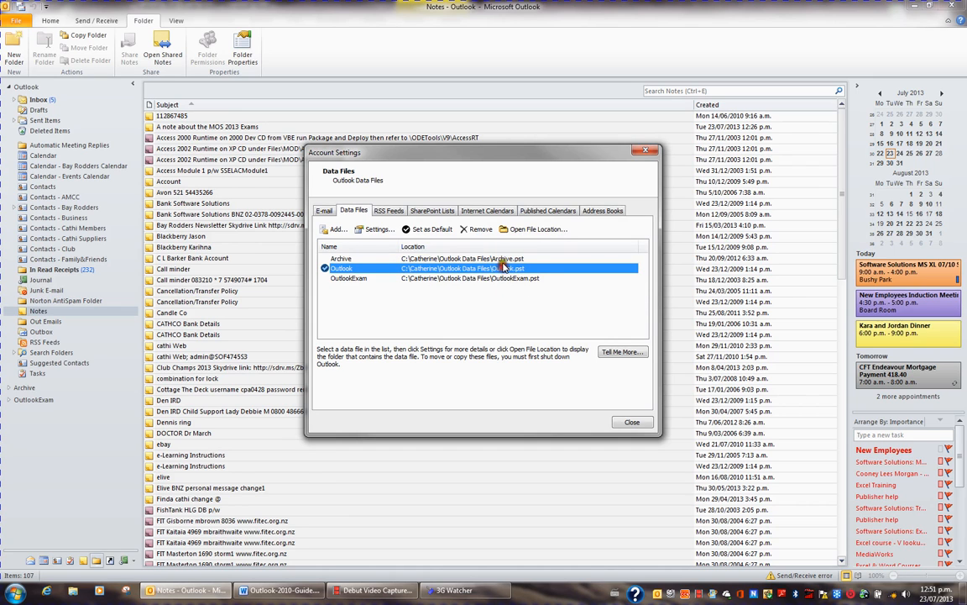
click(504, 258)
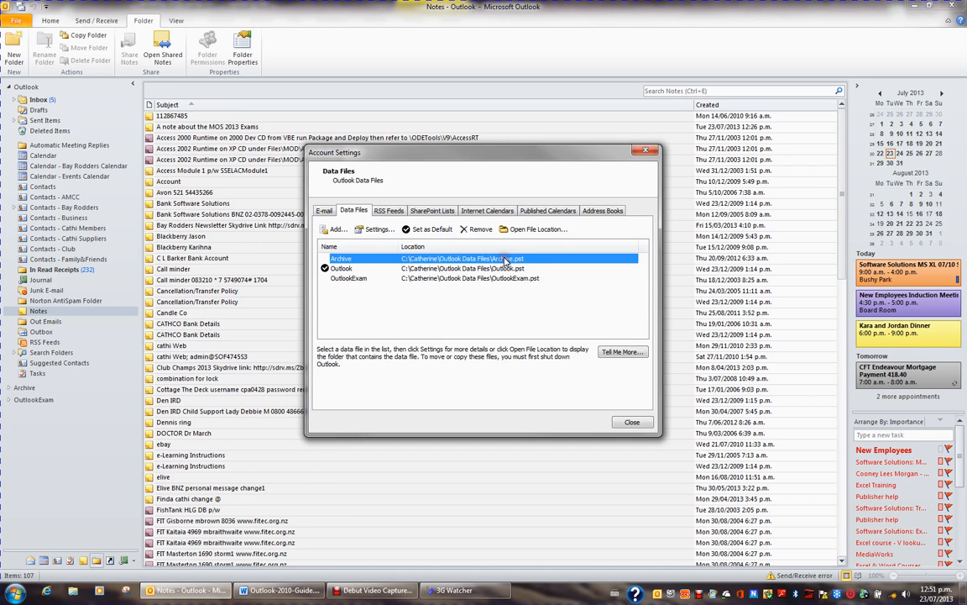
click(539, 229)
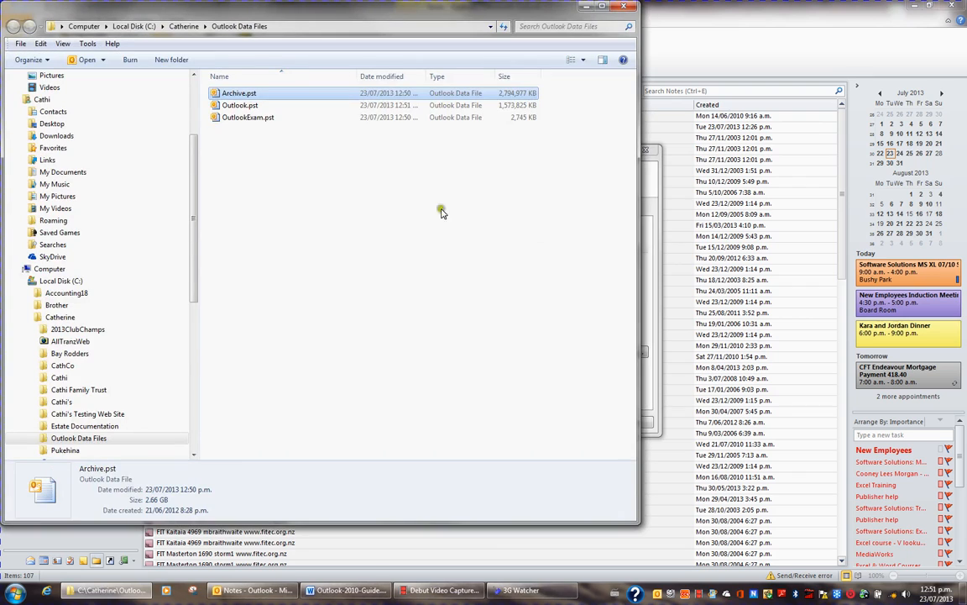
Inspect Outlook.pst and the file commands available for Archive.pst, then close the folder window and the account settings.
click(242, 105)
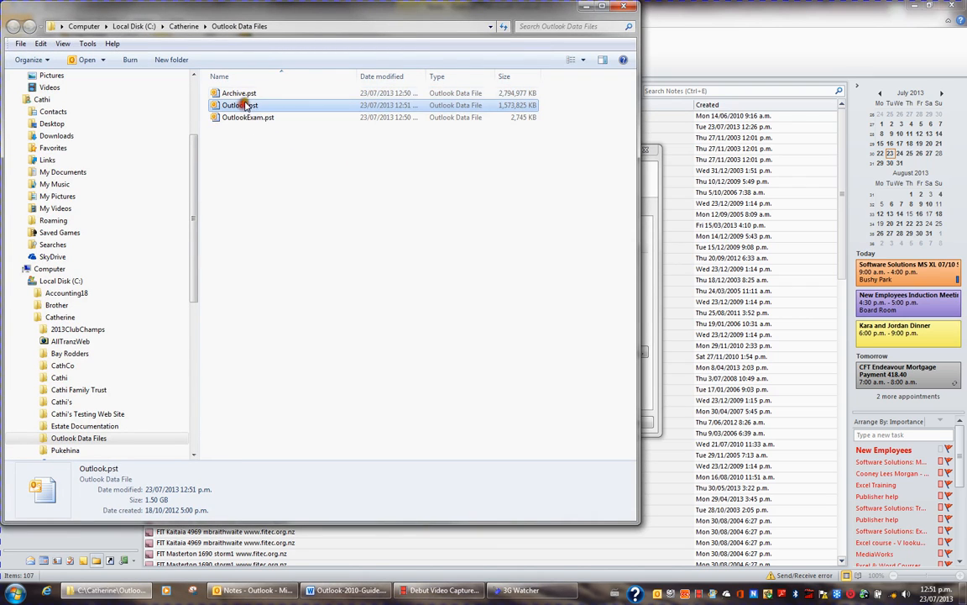
click(248, 95)
right_click(249, 98)
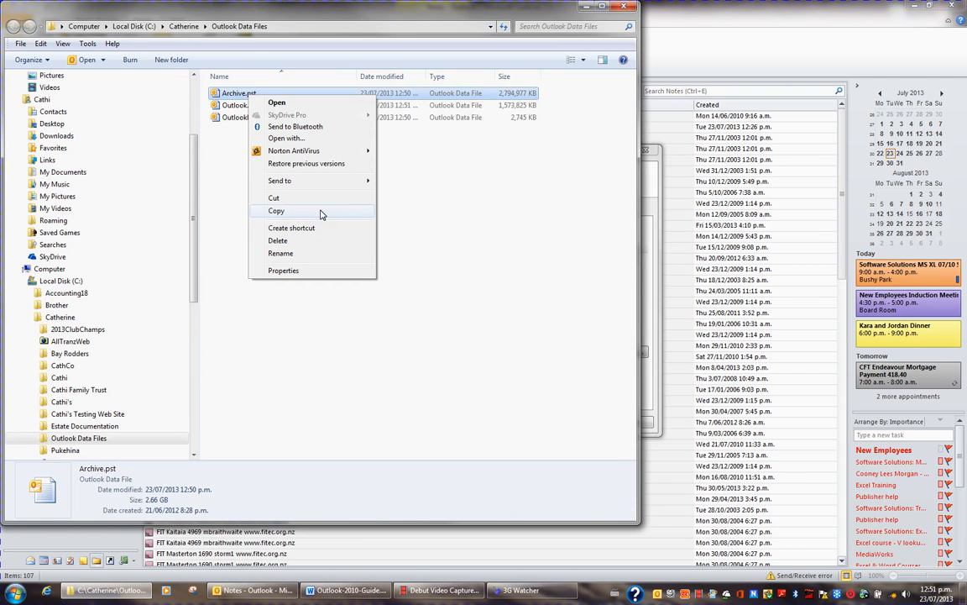
click(400, 211)
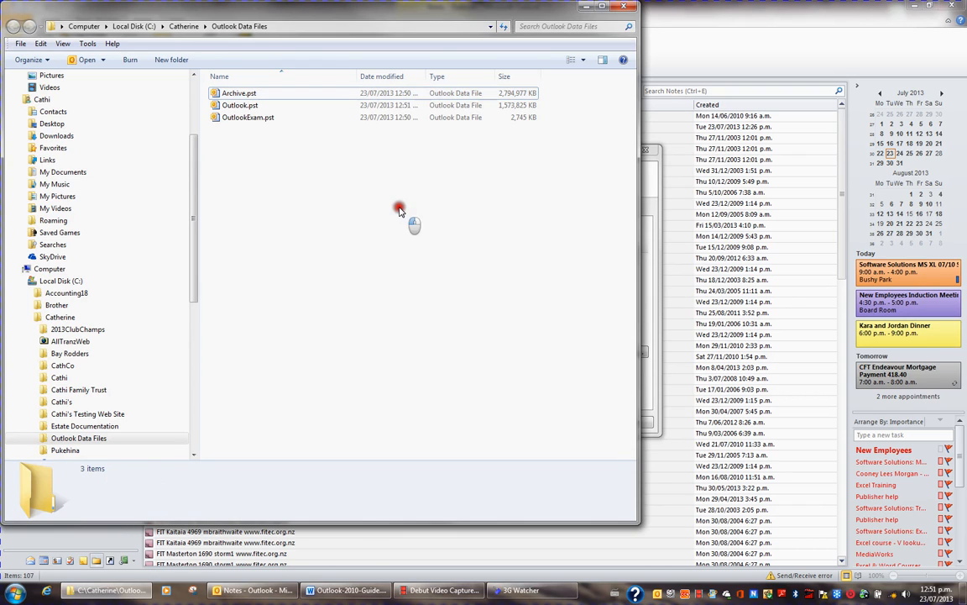
click(628, 6)
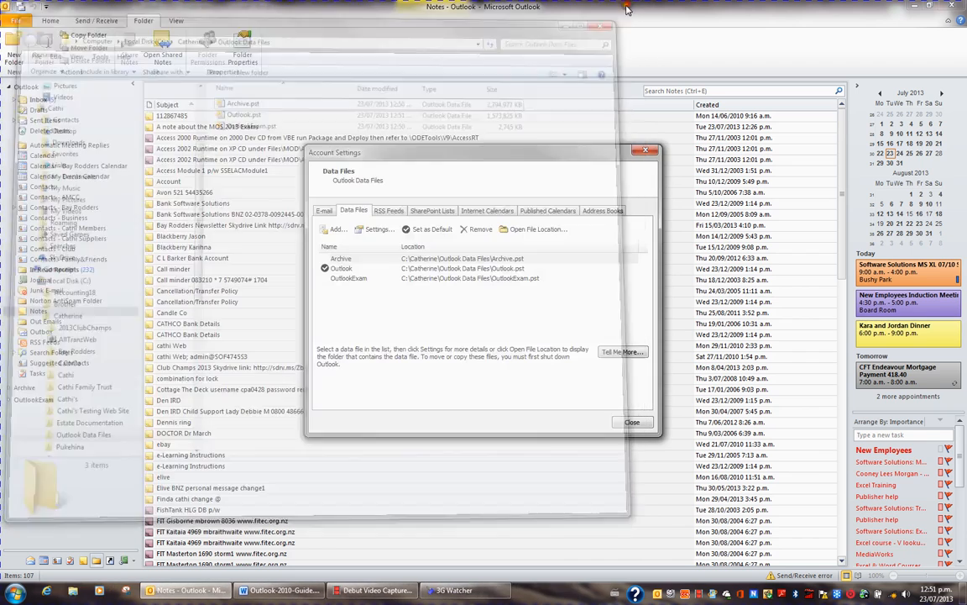
click(631, 422)
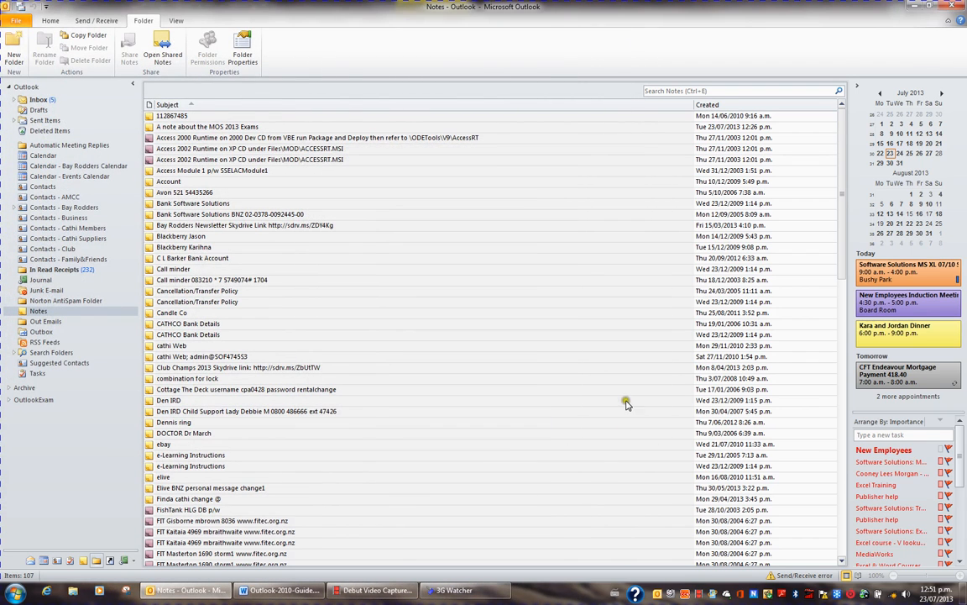